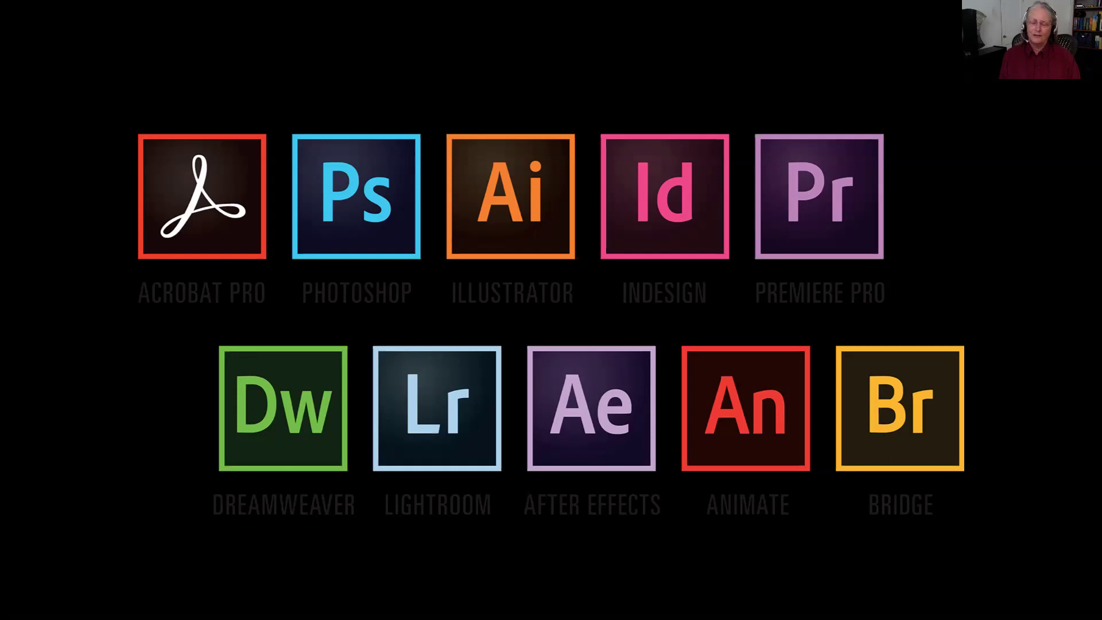
- Advance past the Photoshop box-cover history slides to the Lightroom-vs-Photoshop slide
key(Right)
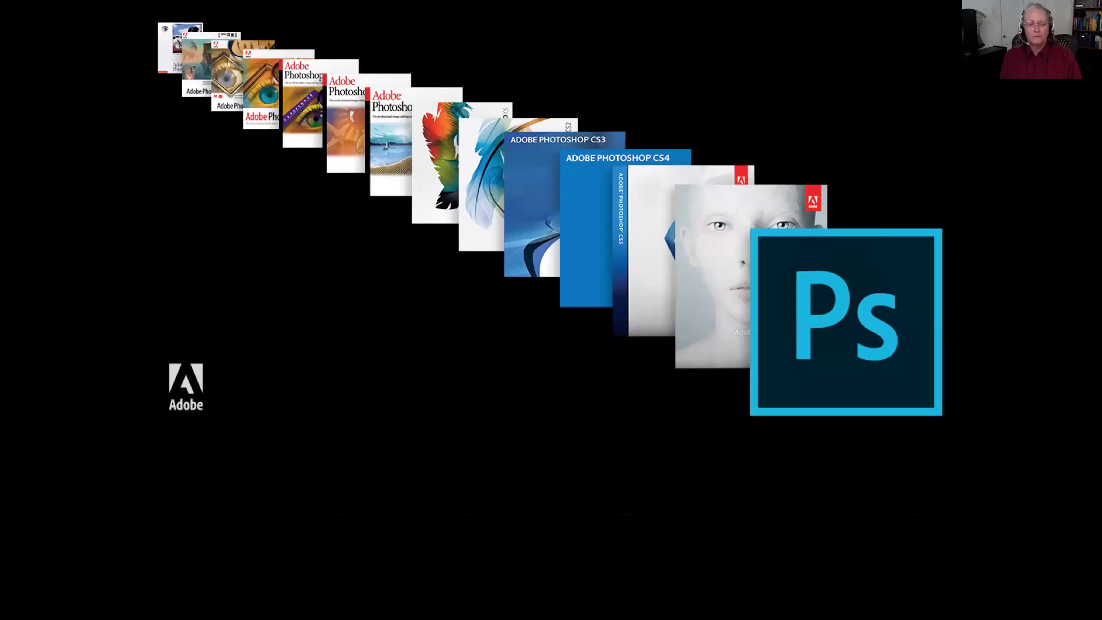
key(super+Tab)
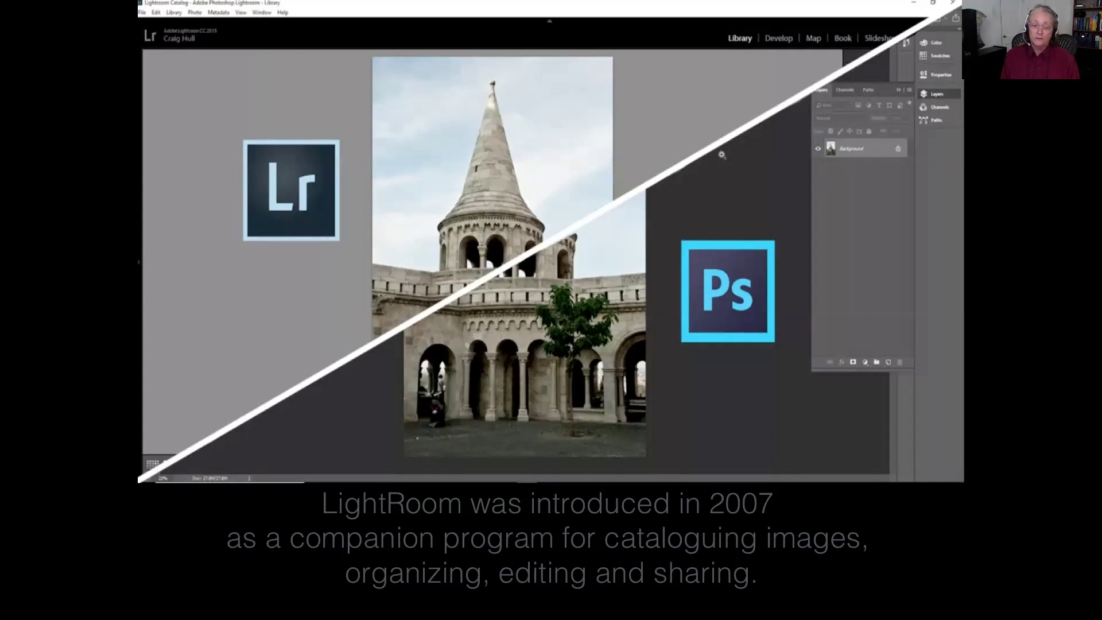
- Advance past the Lightroom CC slides to the 'LightRoom Strengths' slide
key(Right)
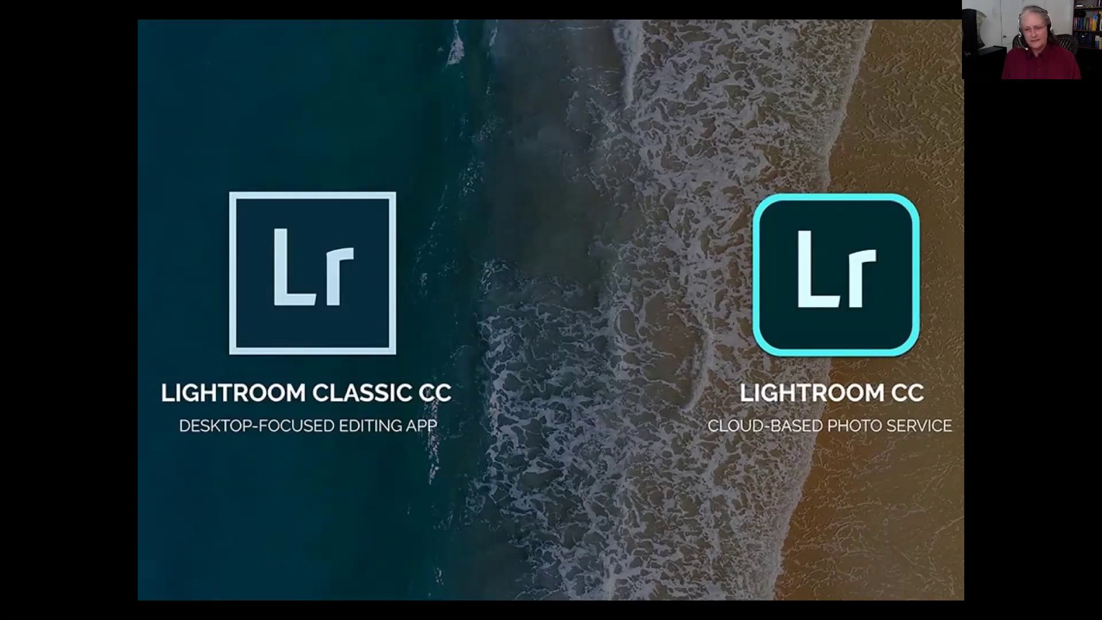
key(Right)
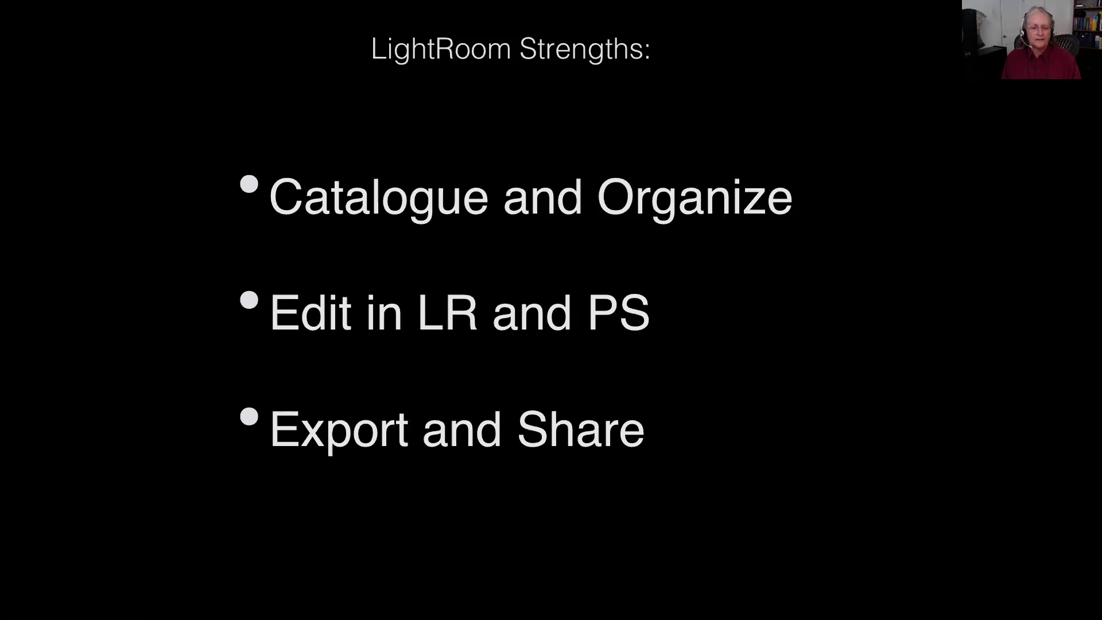
- Advance through the LR CC cloud storage and Lightroom folders slides
key(Right)
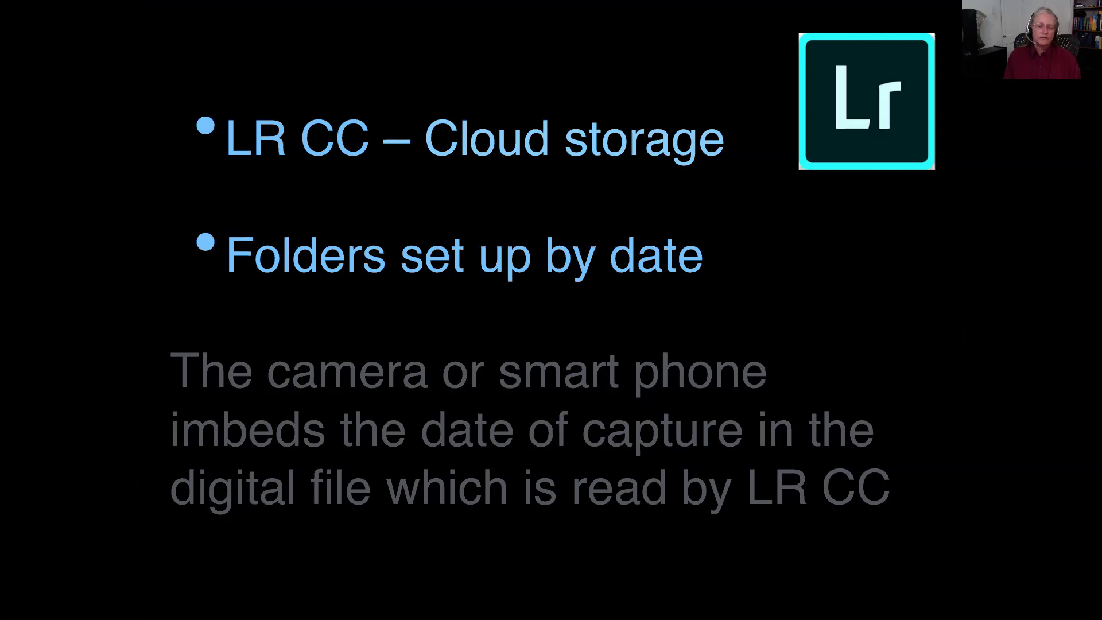
key(Right)
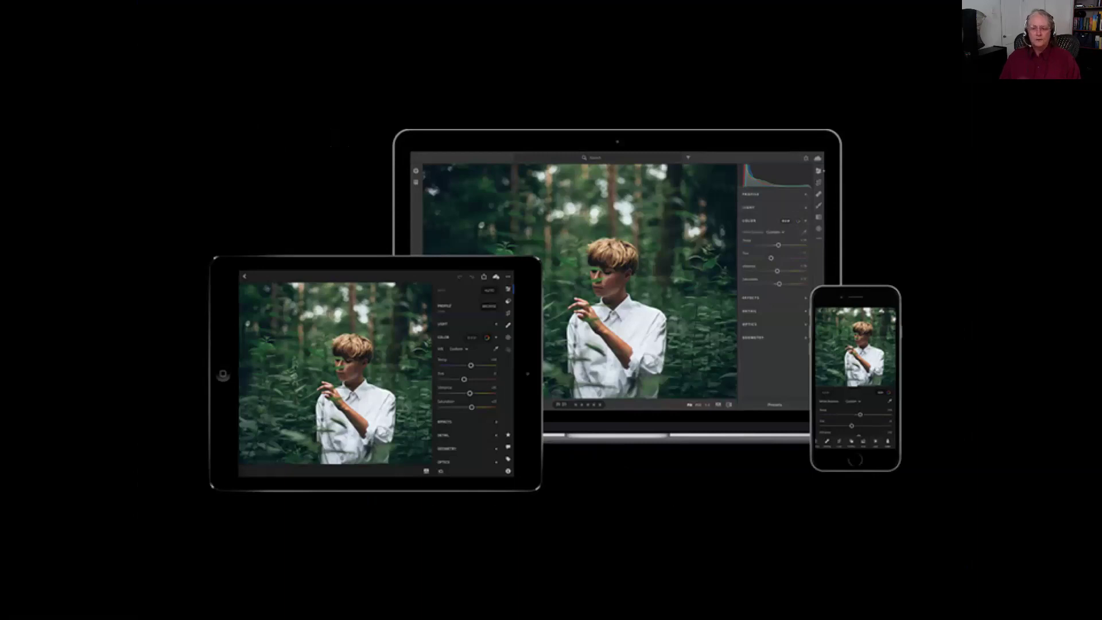
- Advance past the images-in-the-cloud slide to the LightRoom CC screenshot slide
key(Right)
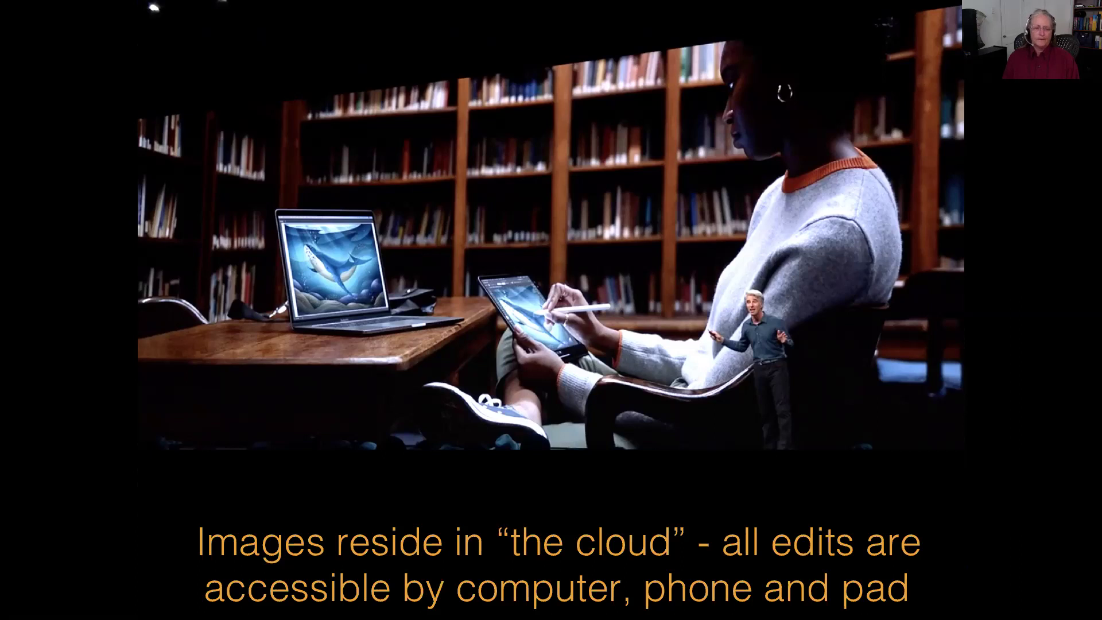
key(Right)
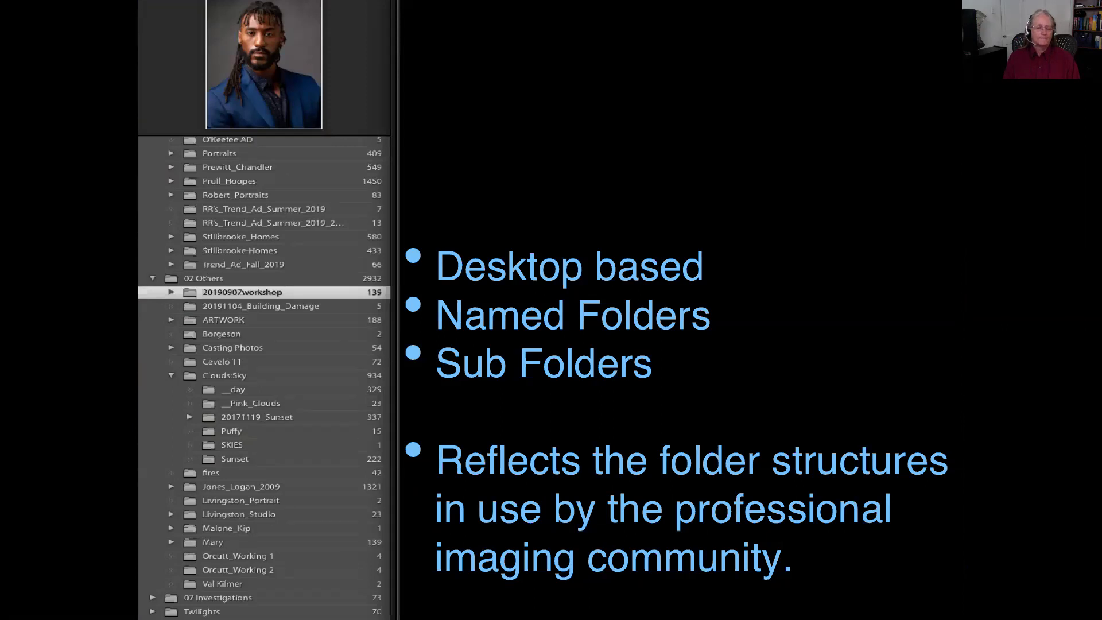
- Advance from the 'Desktop based' slide to the cloud-based Lightroom slide
key(Right)
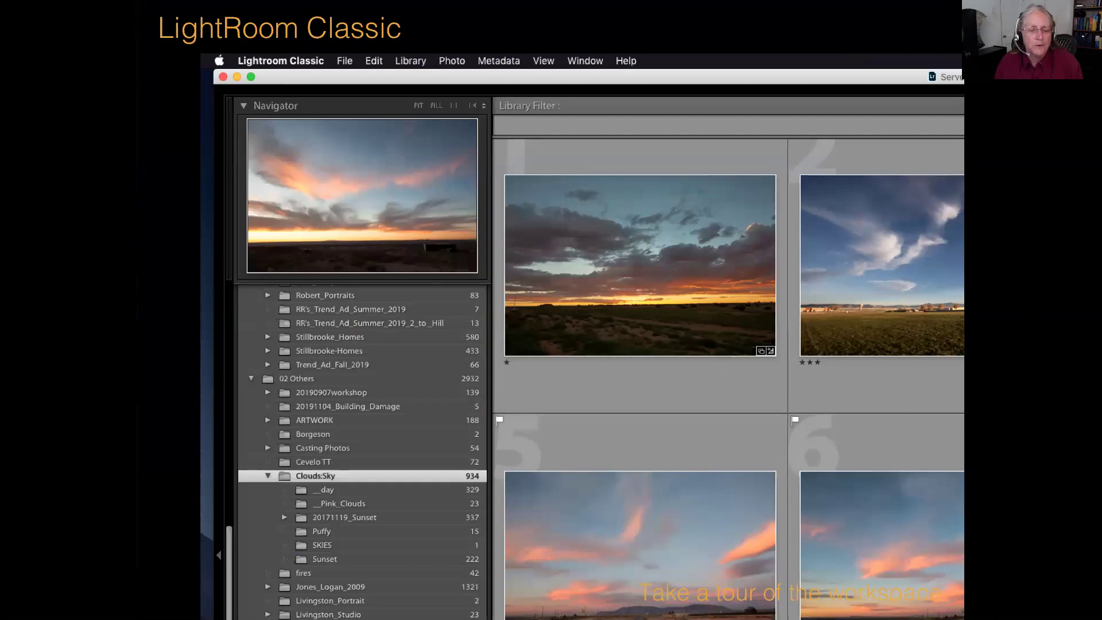
- Advance through the FOLDERS slide to the FILM STRIP slide
key(Right)
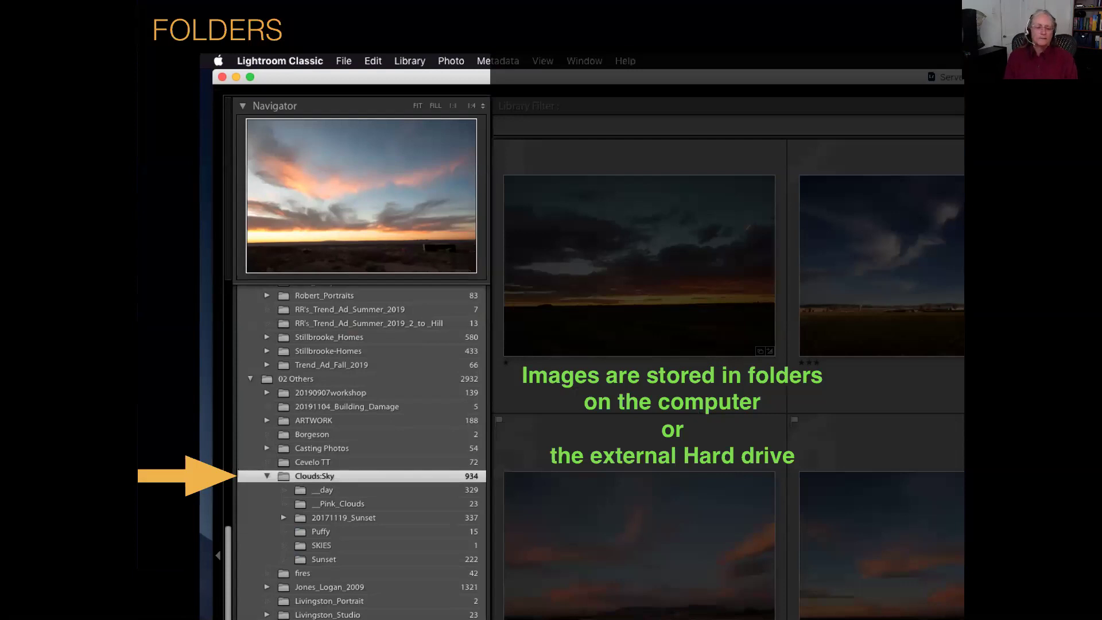
key(Right)
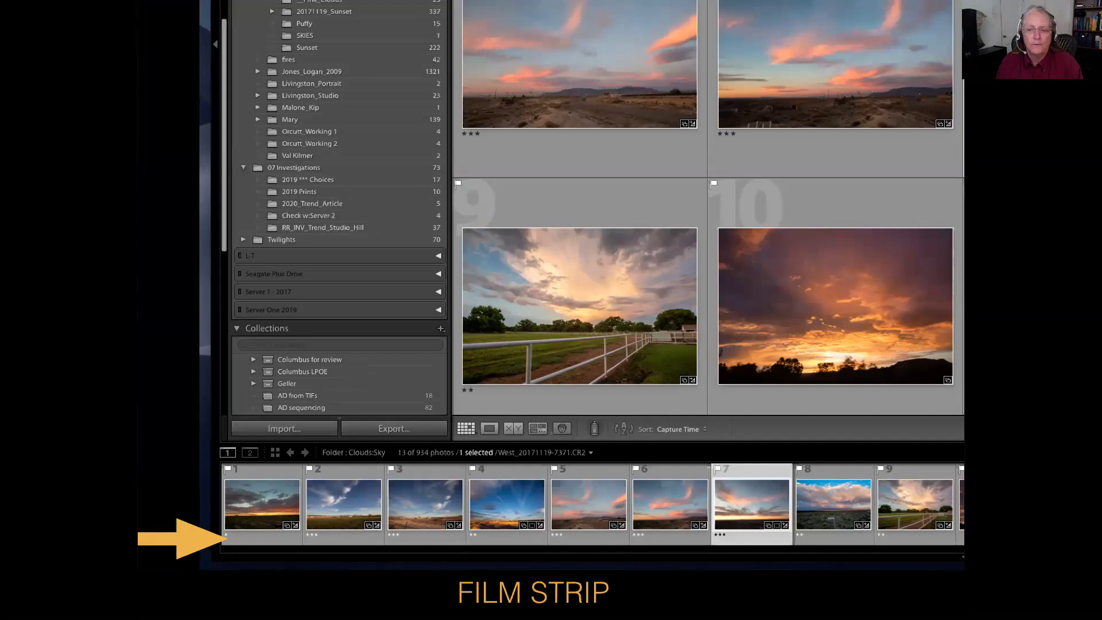
- Advance to the HISTOGRAM slide of the Lightroom Classic tour
key(Right)
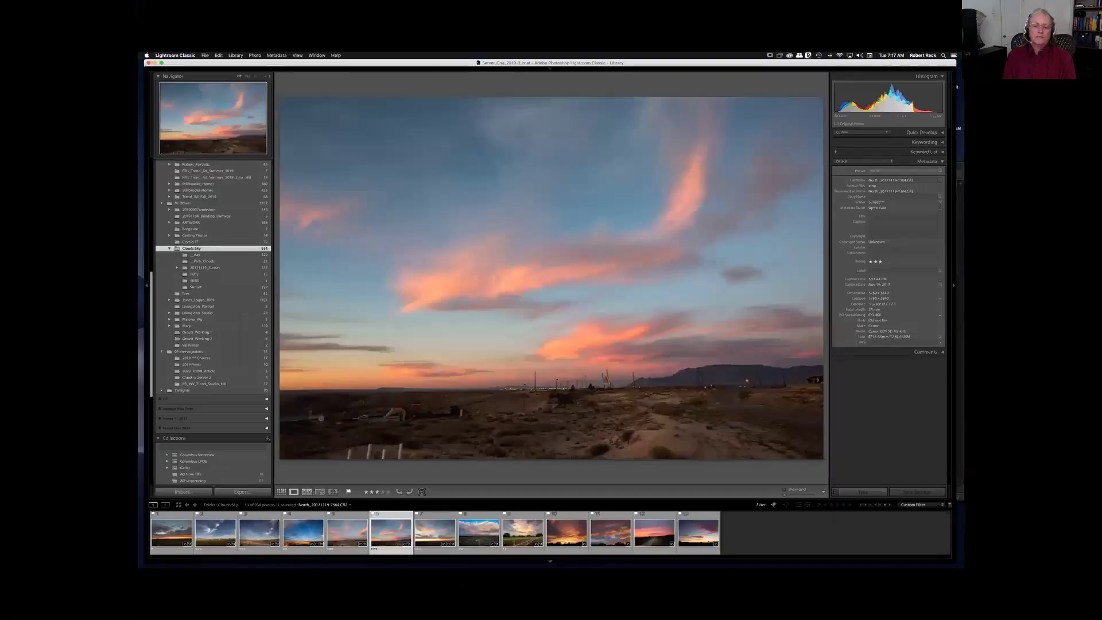
- Select the sunset photo with silhouetted trees from the filmstrip
click(611, 532)
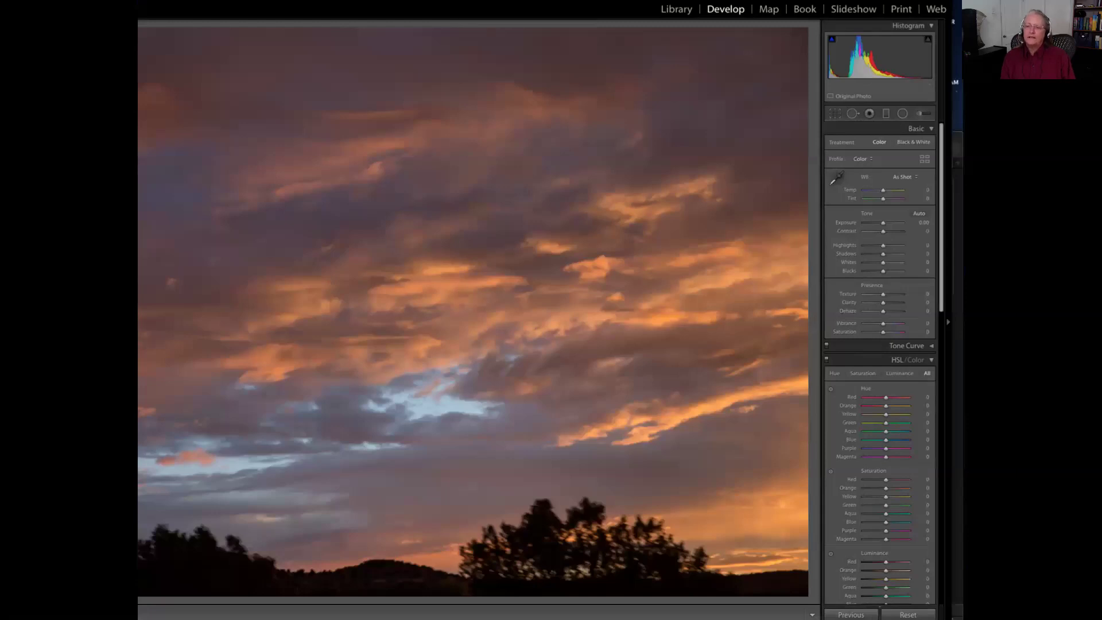
- Apply Auto white balance to the sunset photo and compare it with the warmer original
key(shift+u)
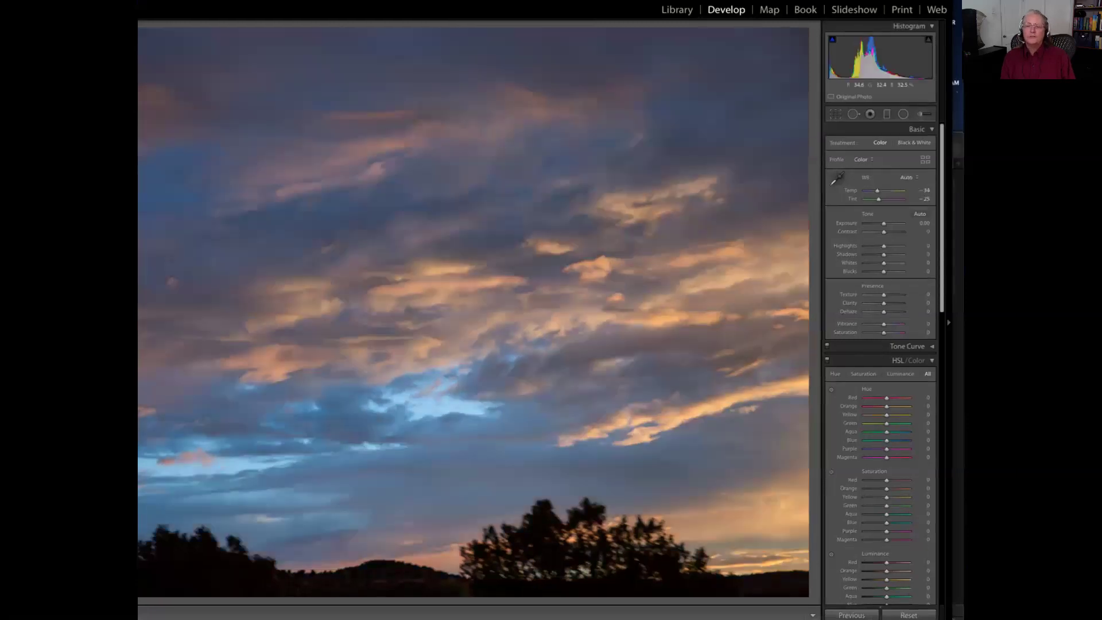
key(backslash)
key(backslash)
key(backslash)
key(backslash)
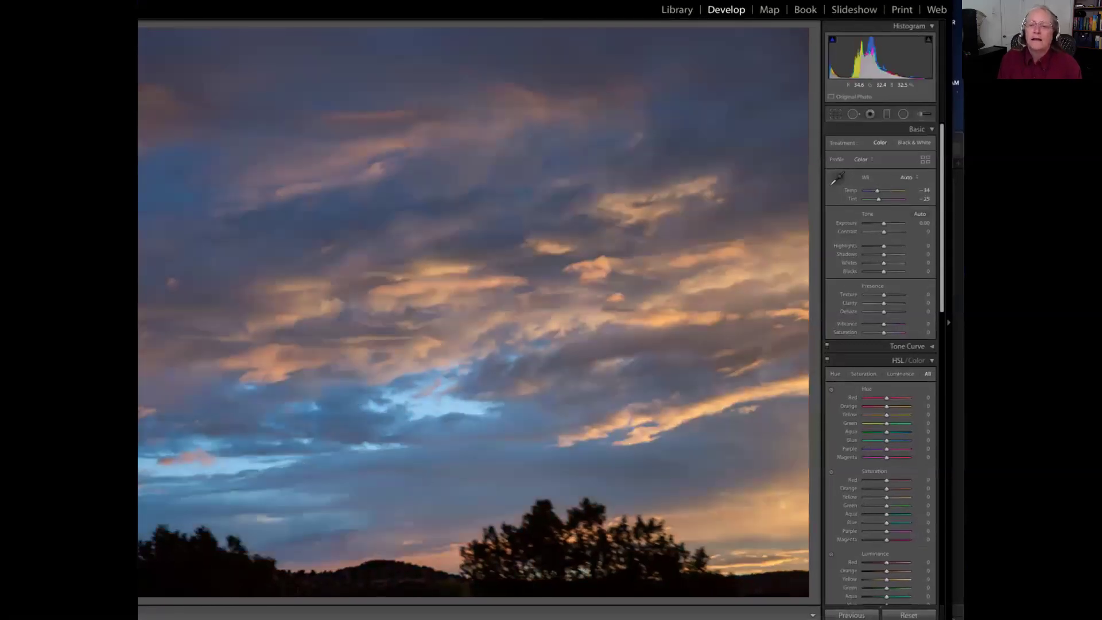
key(backslash)
key(backslash)
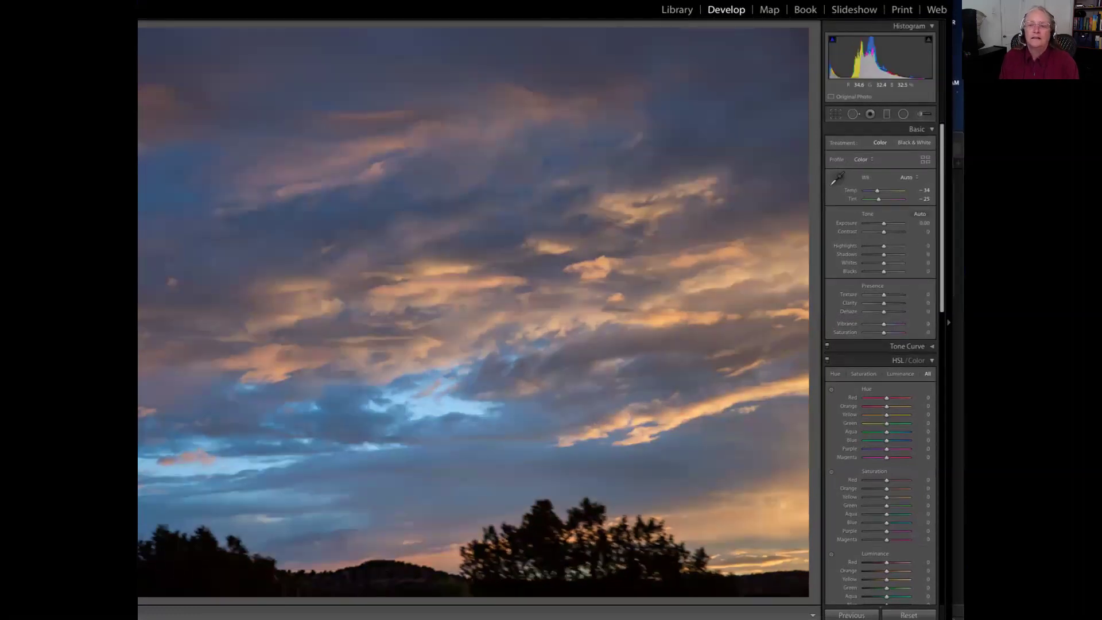
- Restore Exposure +0.44, Highlights −44, Shadows +45, Dehaze +49 and compare with the unedited view
key(ctrl+z)
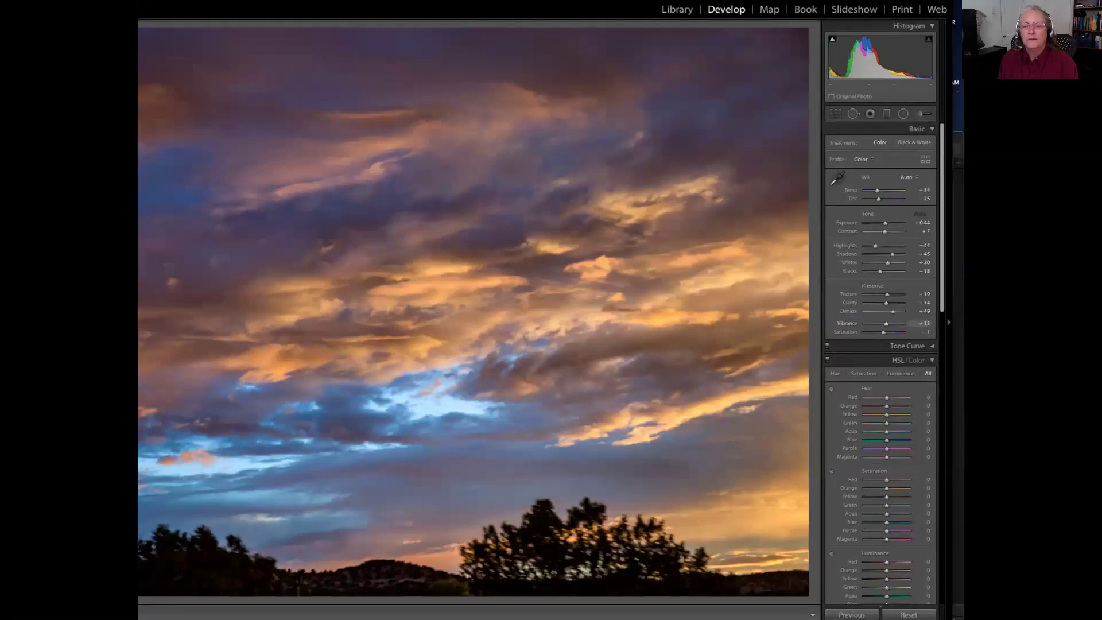
key(backslash)
key(backslash)
key(backslash)
key(backslash)
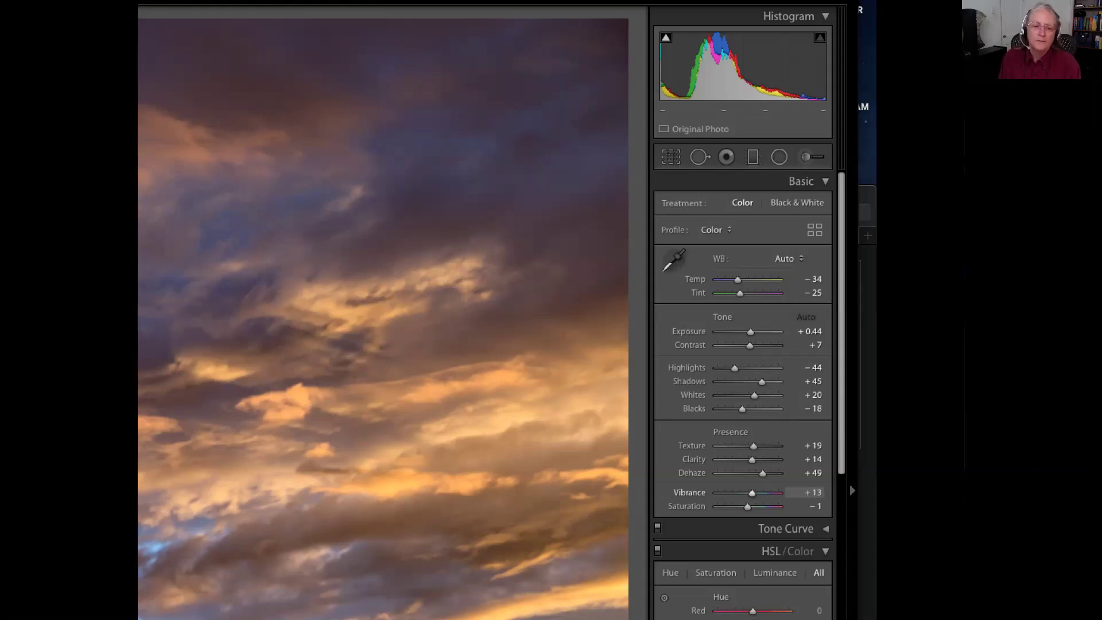
- Compare the sunset sky with and without its Basic adjustments by resetting, restoring, then resetting them again
key(ctrl+shift+r)
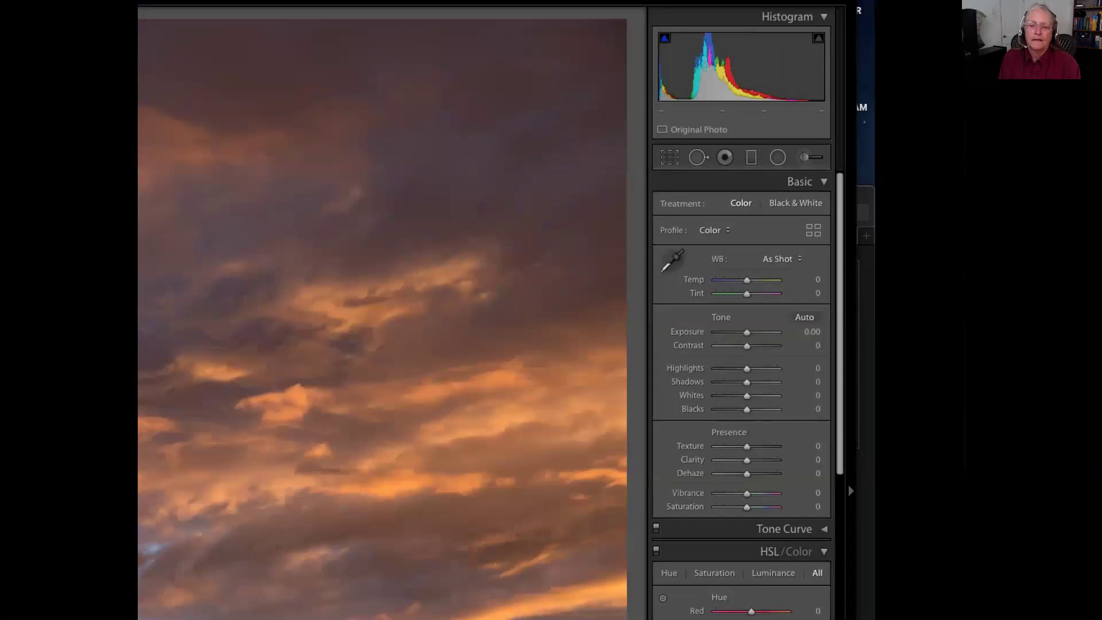
key(ctrl+z)
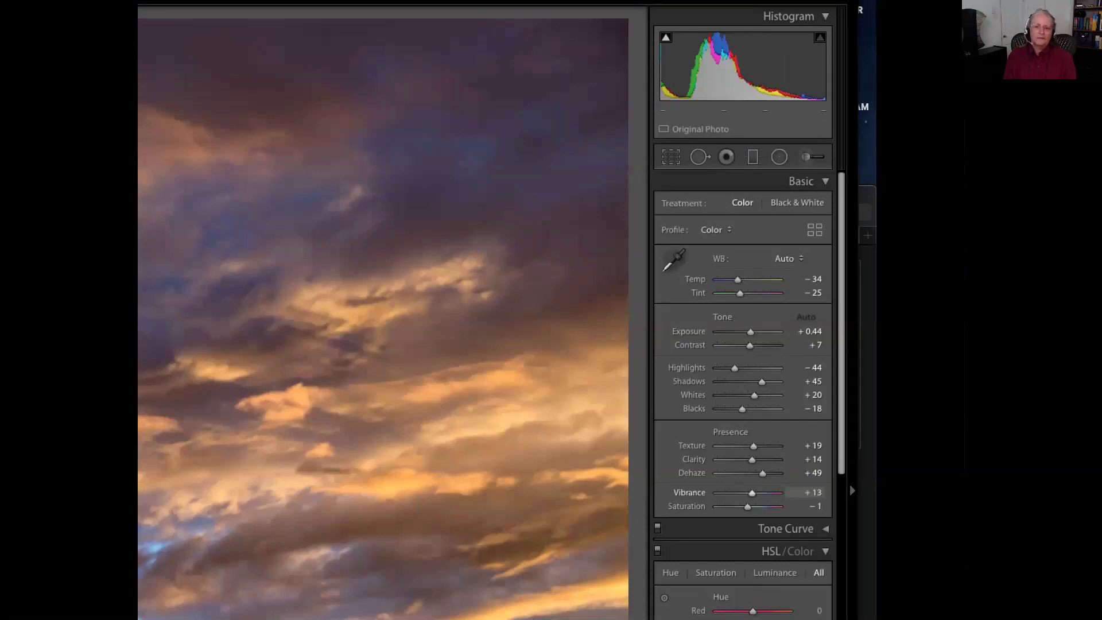
key(ctrl+shift+r)
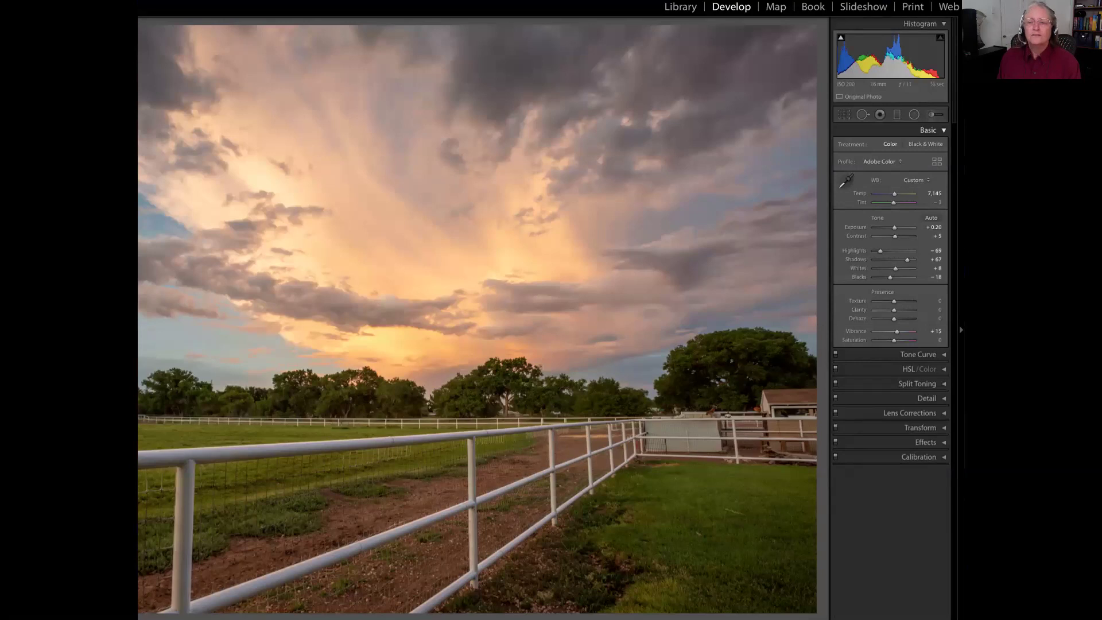
- Open the Basic panel's Profile list for the stormy fence photo
click(882, 161)
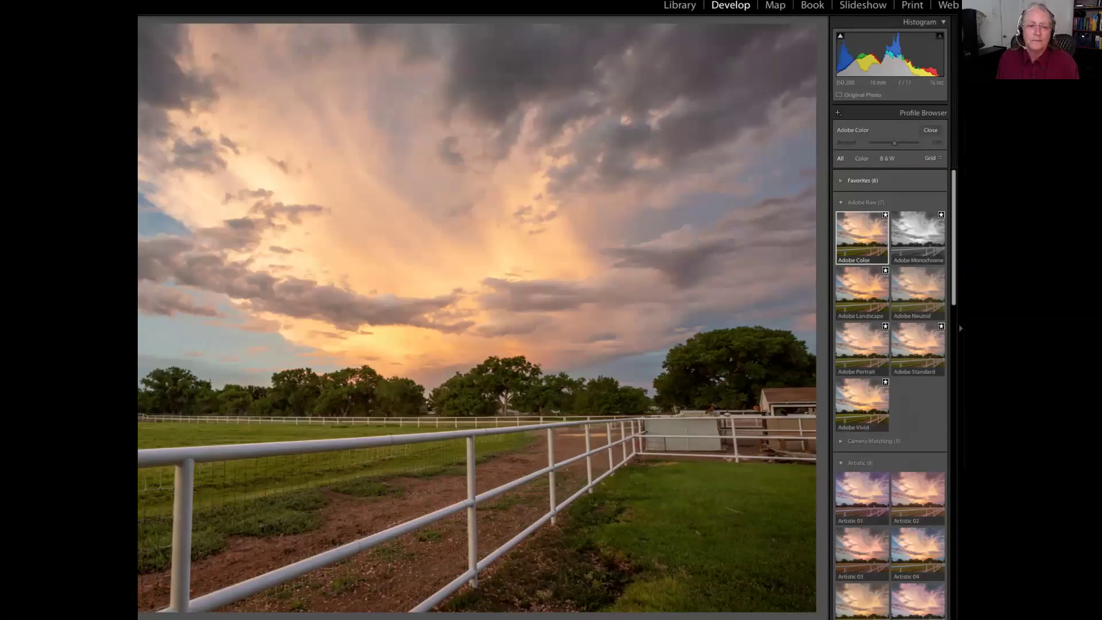
- Try Adobe Vivid, return to Adobe Color, then scroll the Profile Browser to Modern and Vintage profiles
click(862, 405)
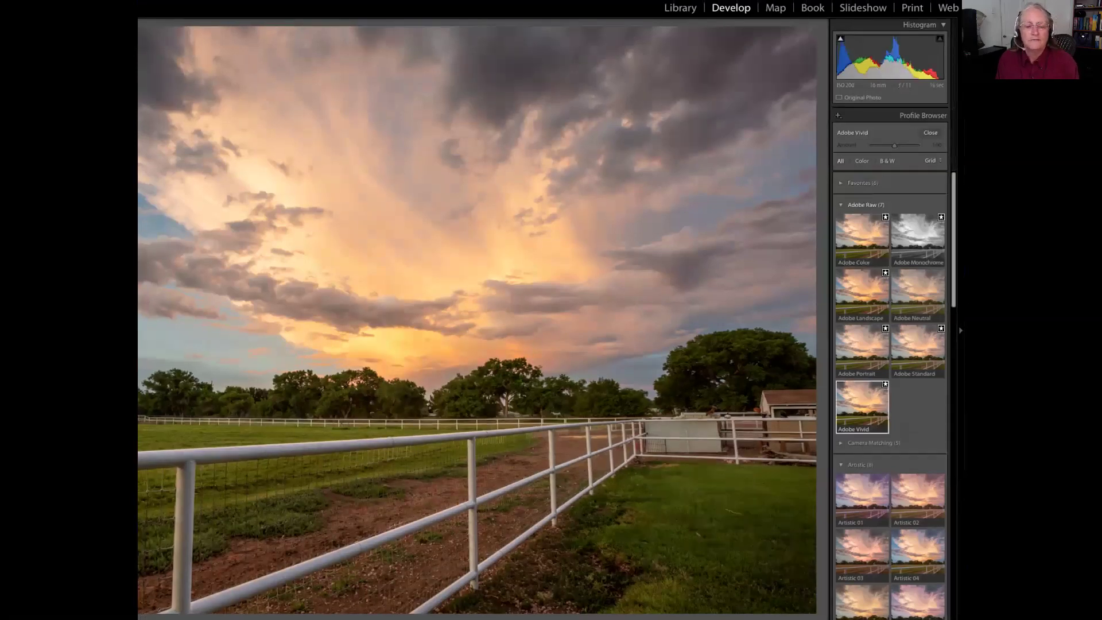
click(862, 238)
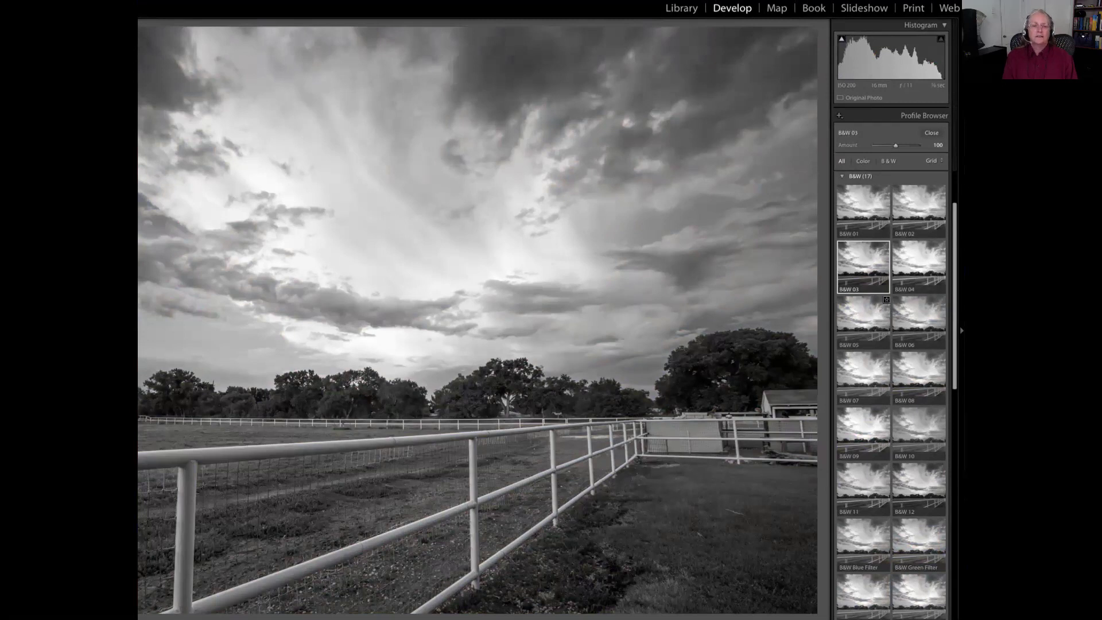
scroll(890, 345, down, 10)
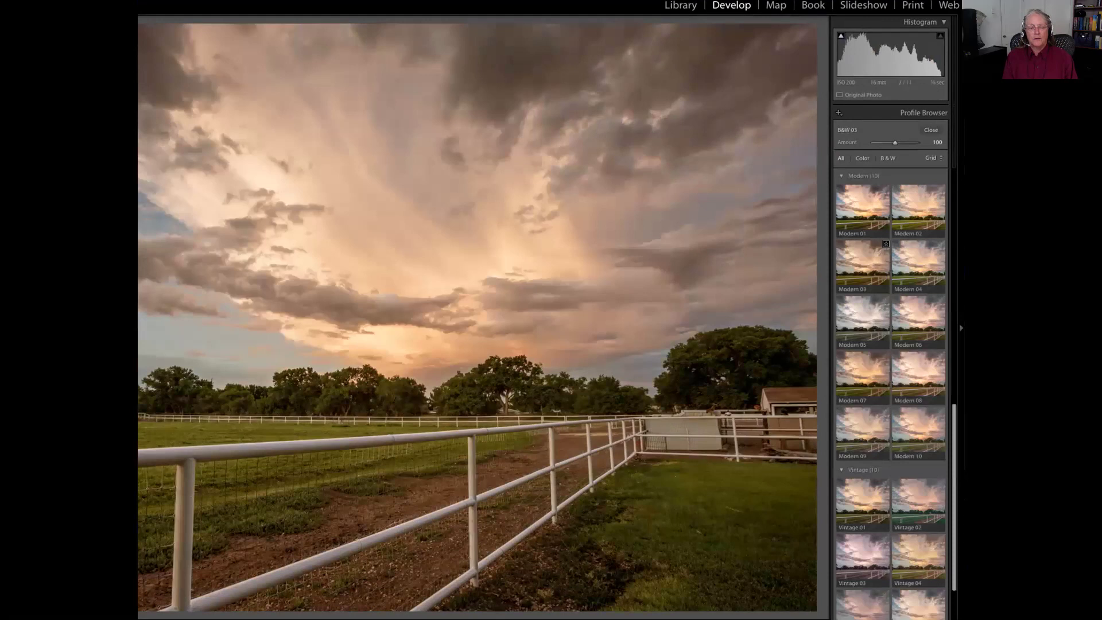
scroll(864, 439, down, 3)
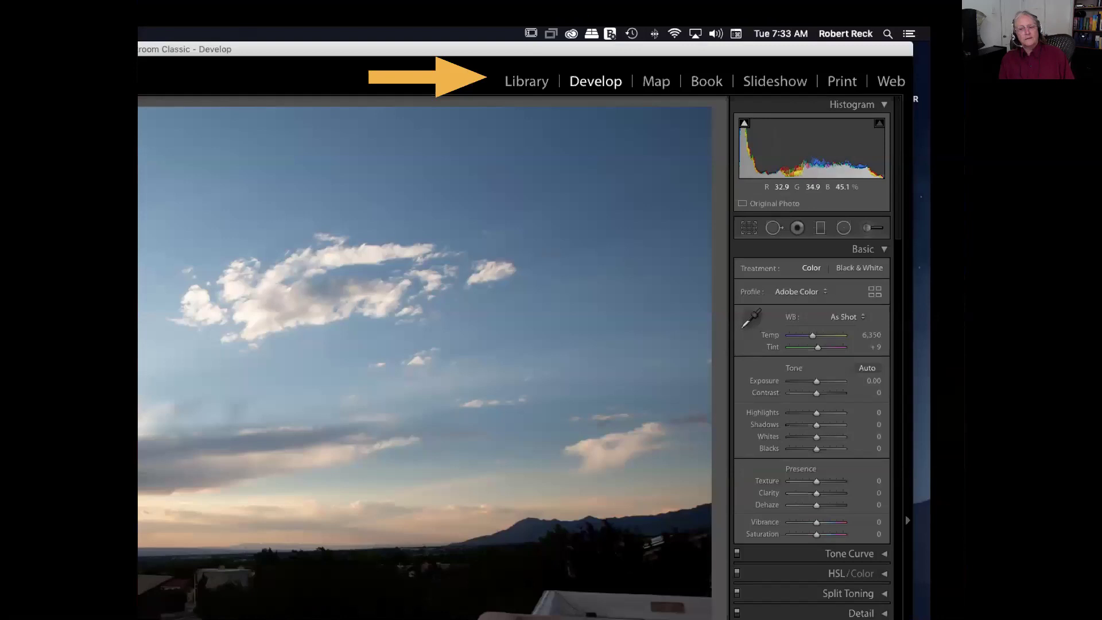
- Advance through the Exposure slides showing −1.20 and +2.35
key(Right)
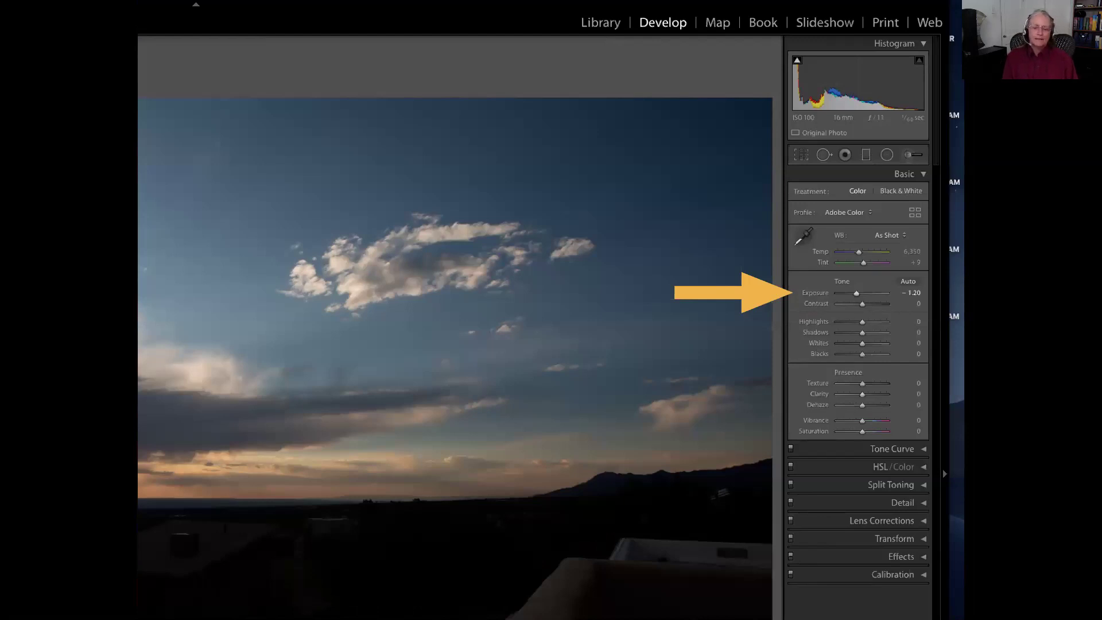
key(Right)
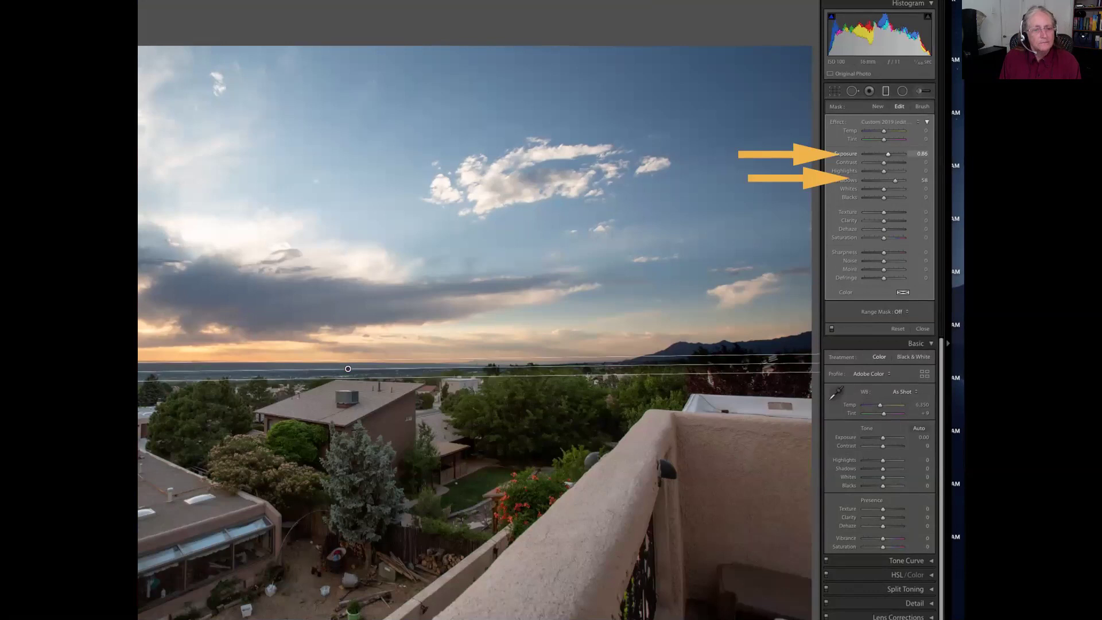
- Drag a new graduated filter down across the sky
drag(347, 267, 347, 381)
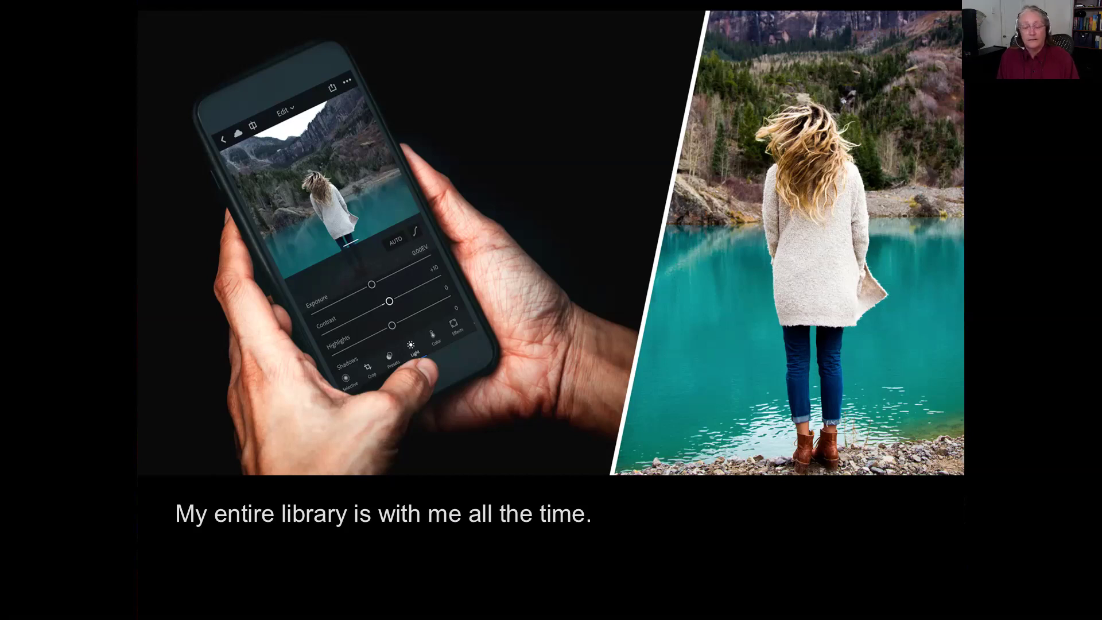
- Advance to the Crop & Rotate slide showing 1×1 aspect and 0.86° straighten
key(Right)
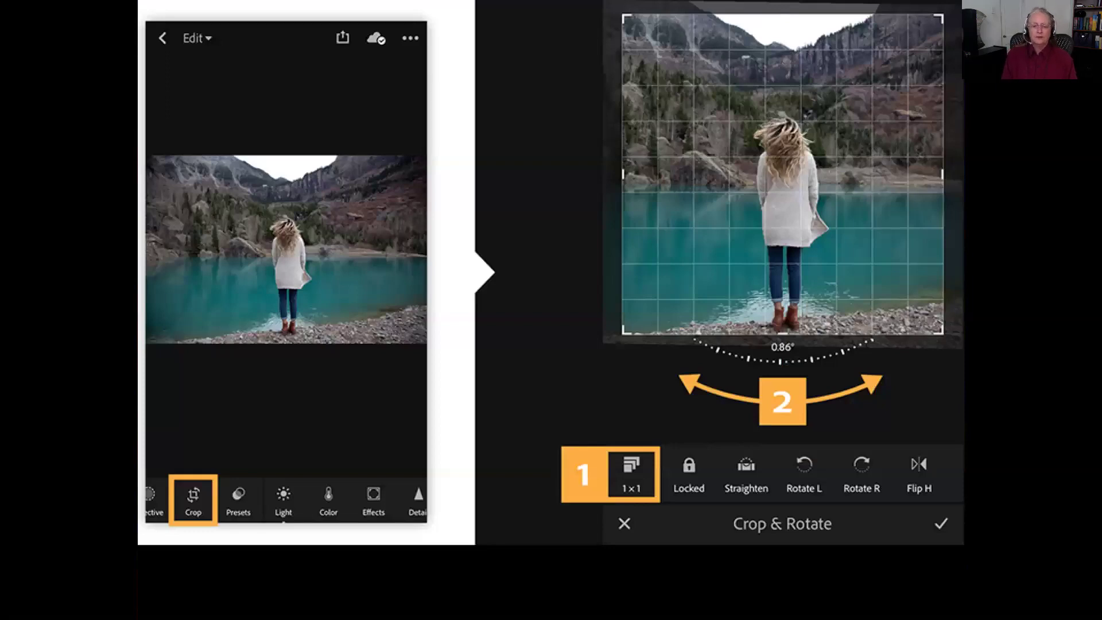
- Move to the next slide toward the Paste Edit Settings screenshot
key(Left)
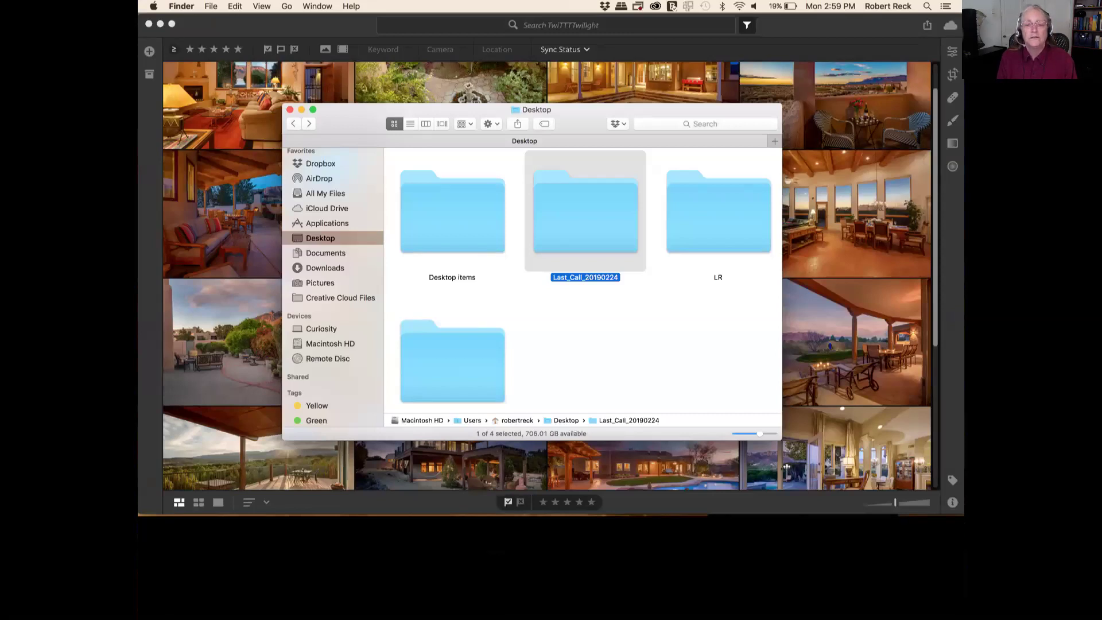
- Open the Last_Call_20190224 folder in Finder to view its photos
key(super+Down)
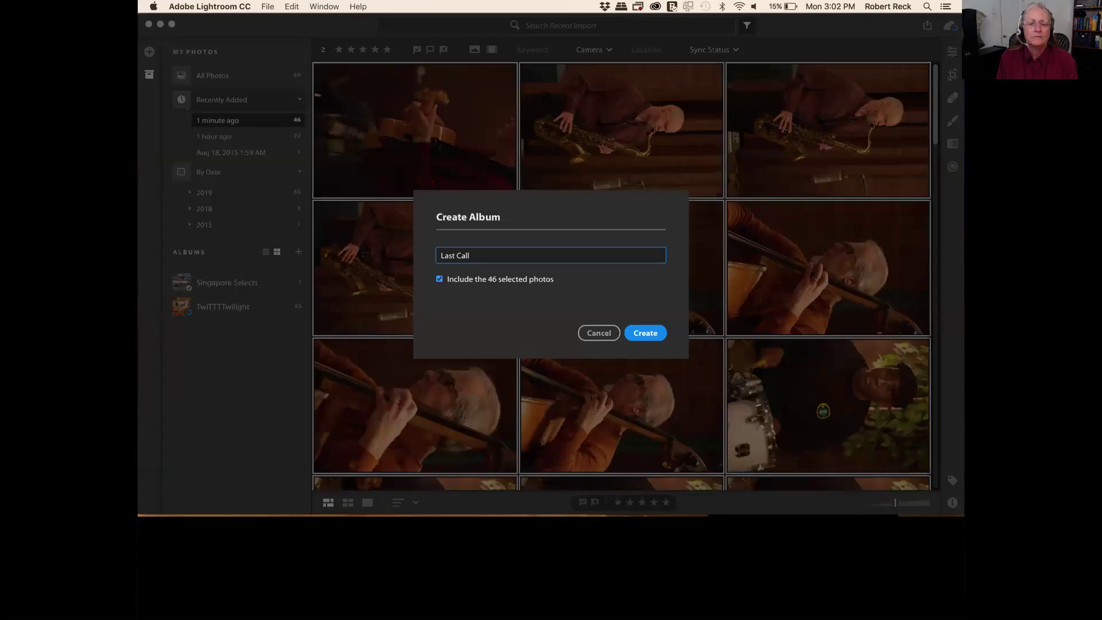
- Advance to the slide showing the new Last Call album in the Albums panel
key(Return)
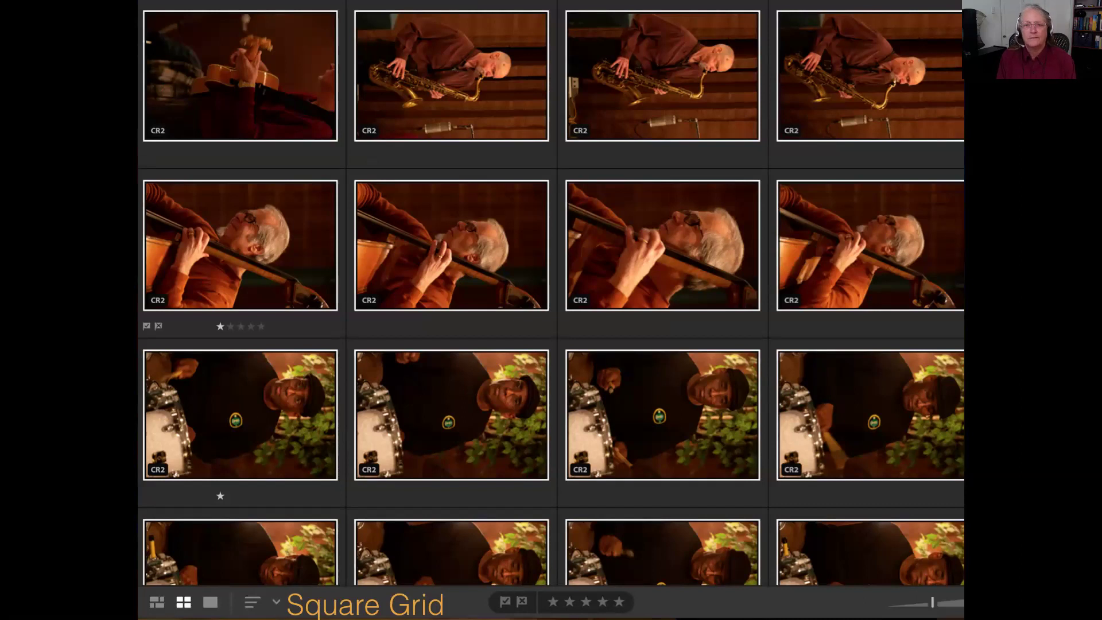
- Advance to the Detail view slide of the guitarist in a red sweater
key(Right)
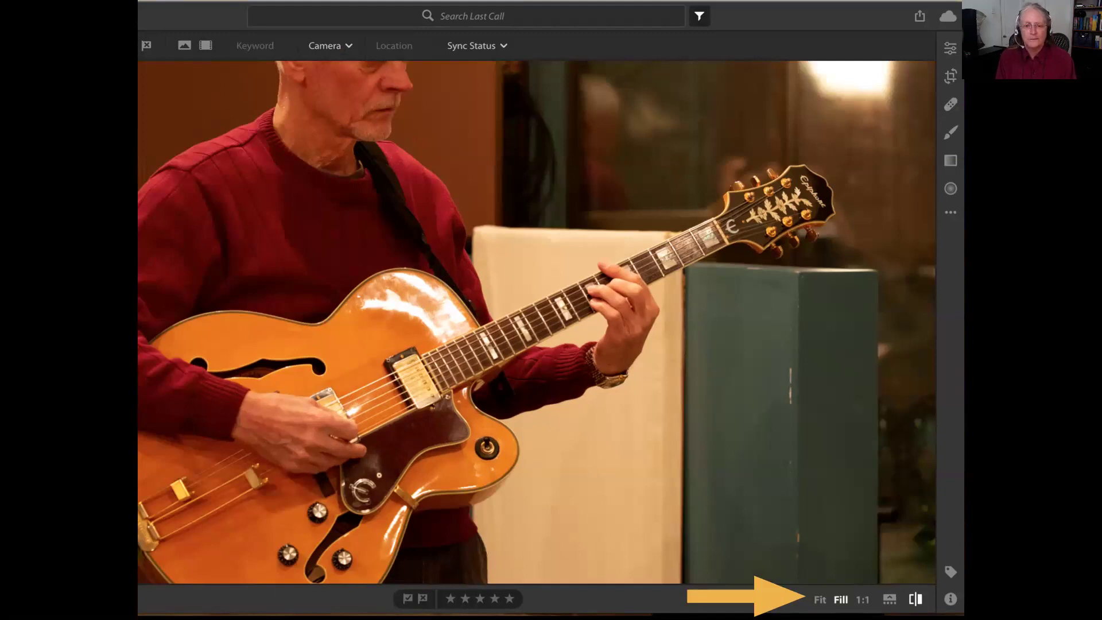
- Advance to the zoomed-in view of the guitar neck, with the concert-shot filmstrip beneath
key(z)
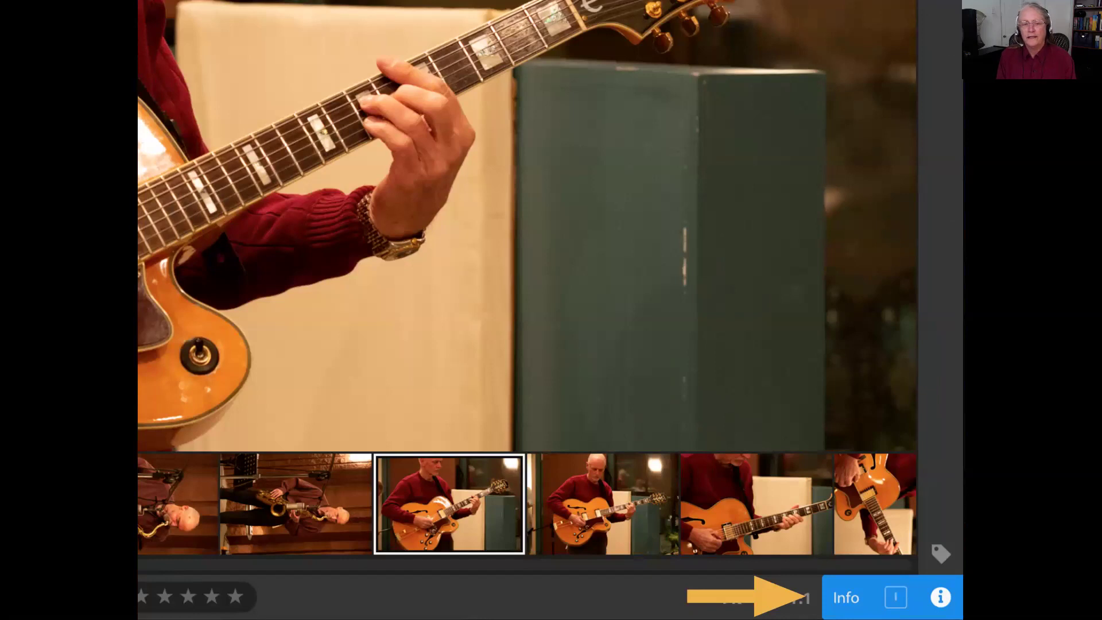
- Move past the Info panel slide to the Edit slide showing the brightened patio photo
click(941, 597)
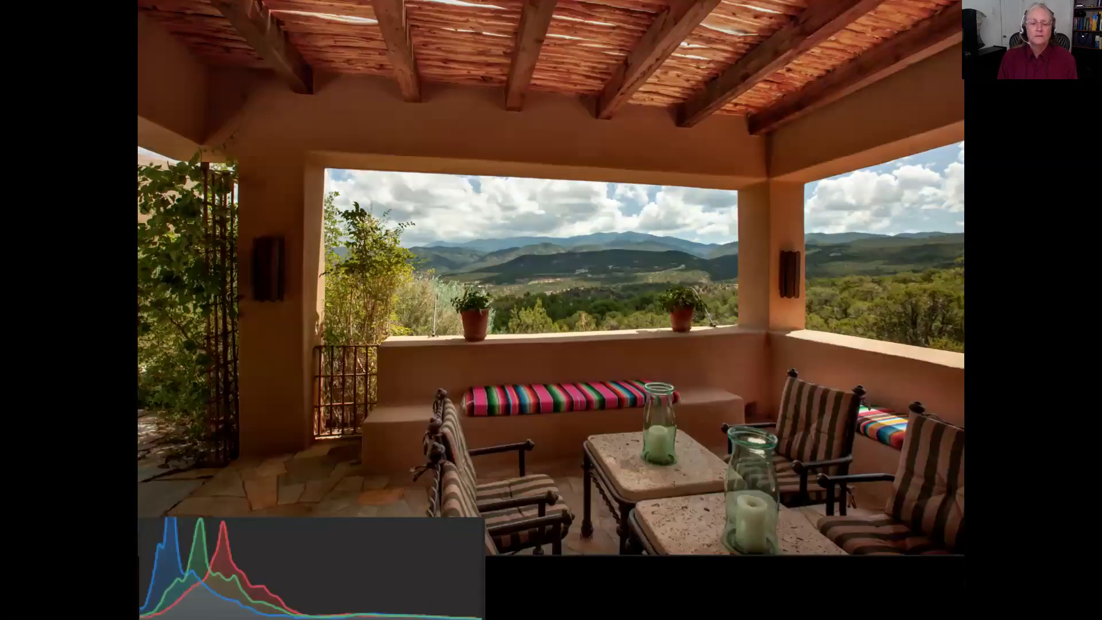
- Go to the 'Step1 - Color balance' slide showing the dark patio photo
key(Right)
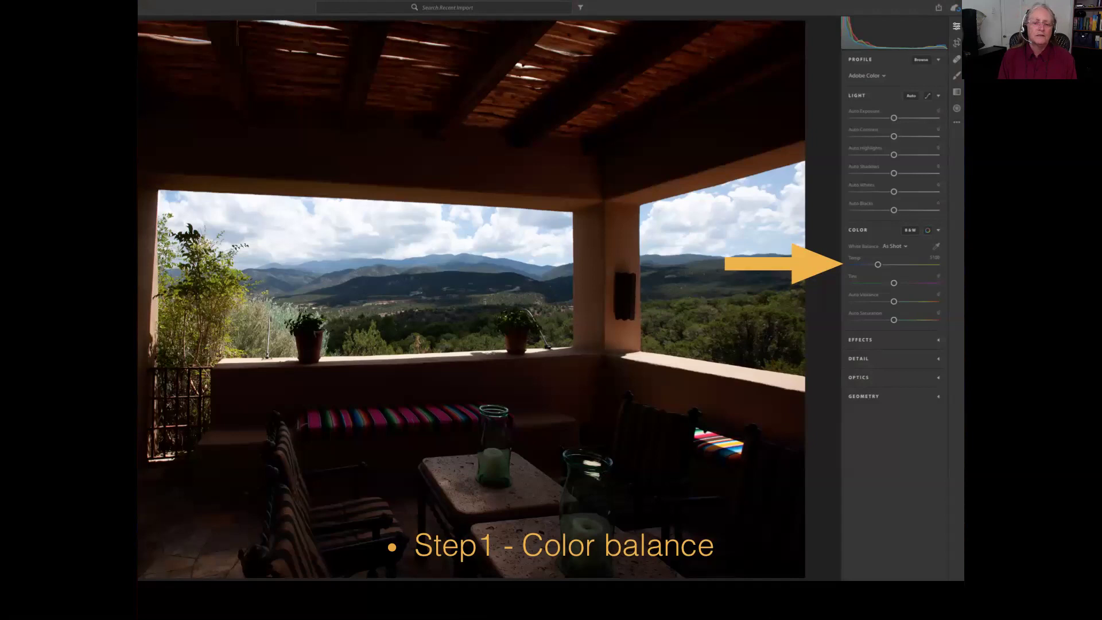
- Compare the original and warmed white balance slides, ending on the warmed result
key(Right)
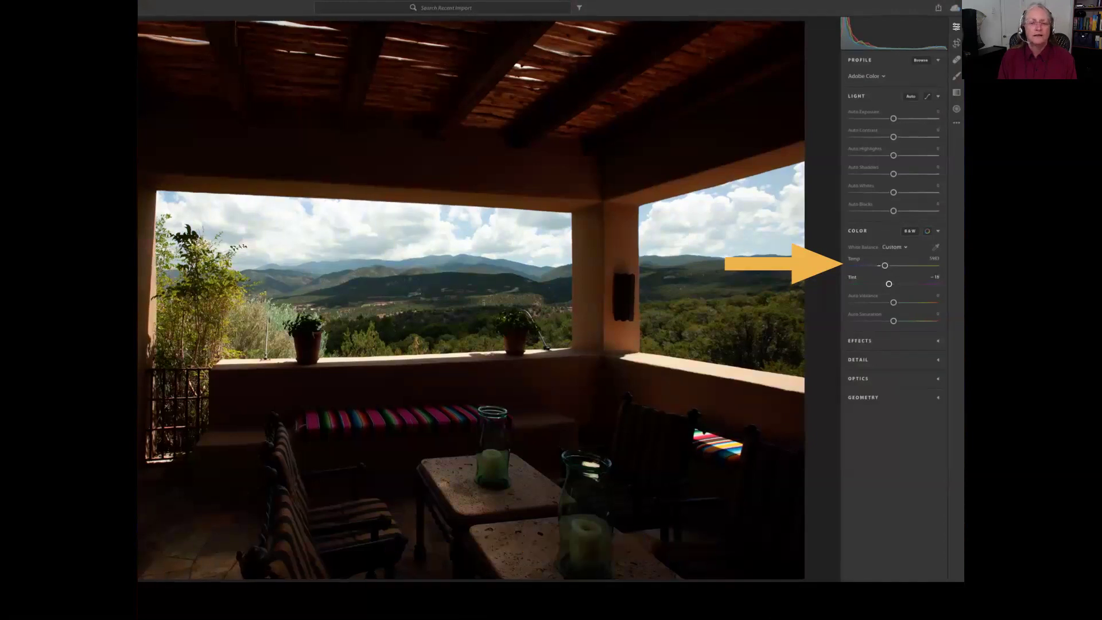
key(Left)
key(Right)
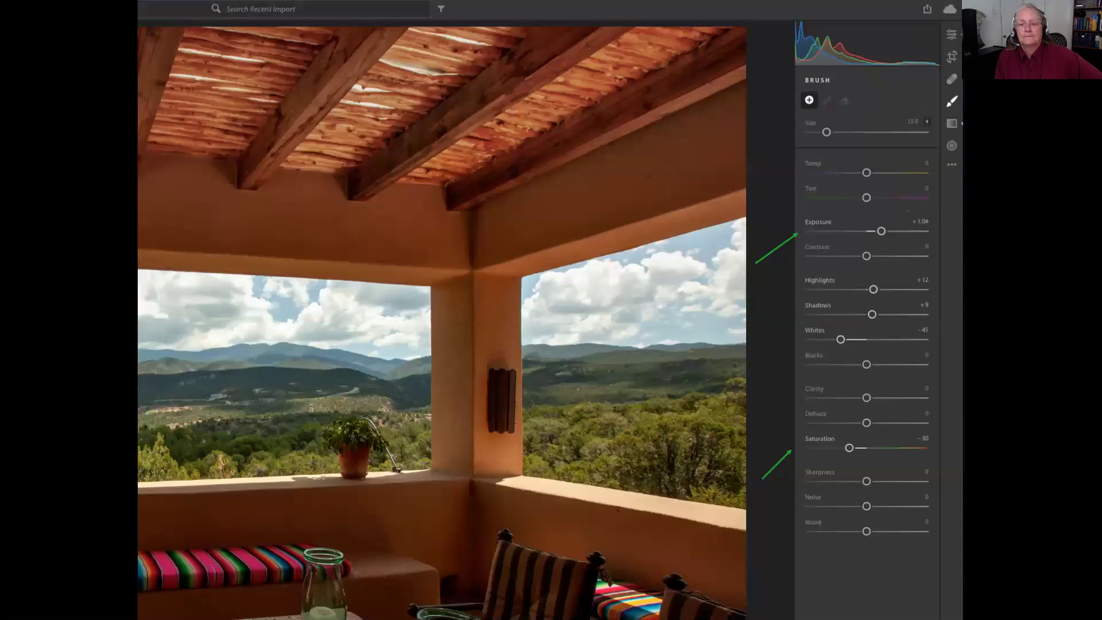
key(Right)
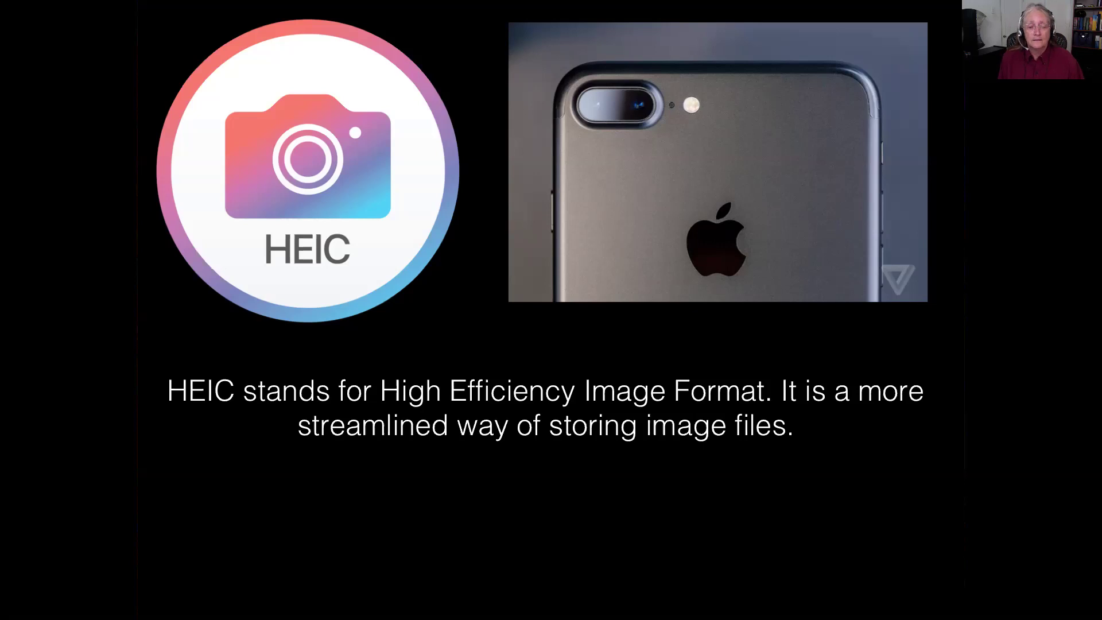
- Reveal the HEIC compression paragraph, then move to the JPG versus HEIC settings slide
key(Right)
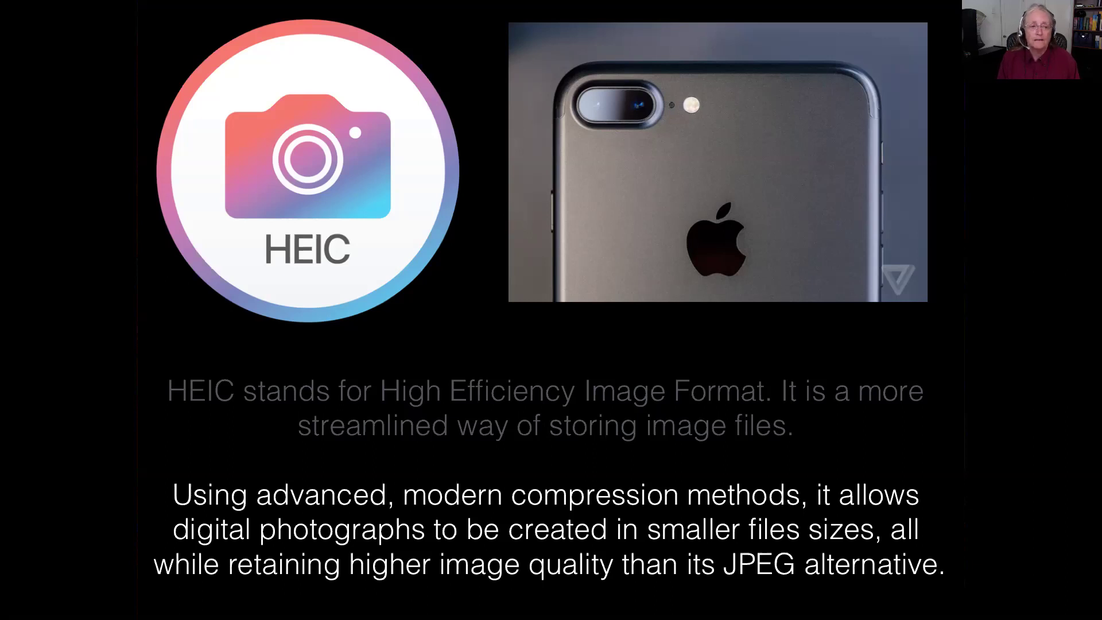
key(Right)
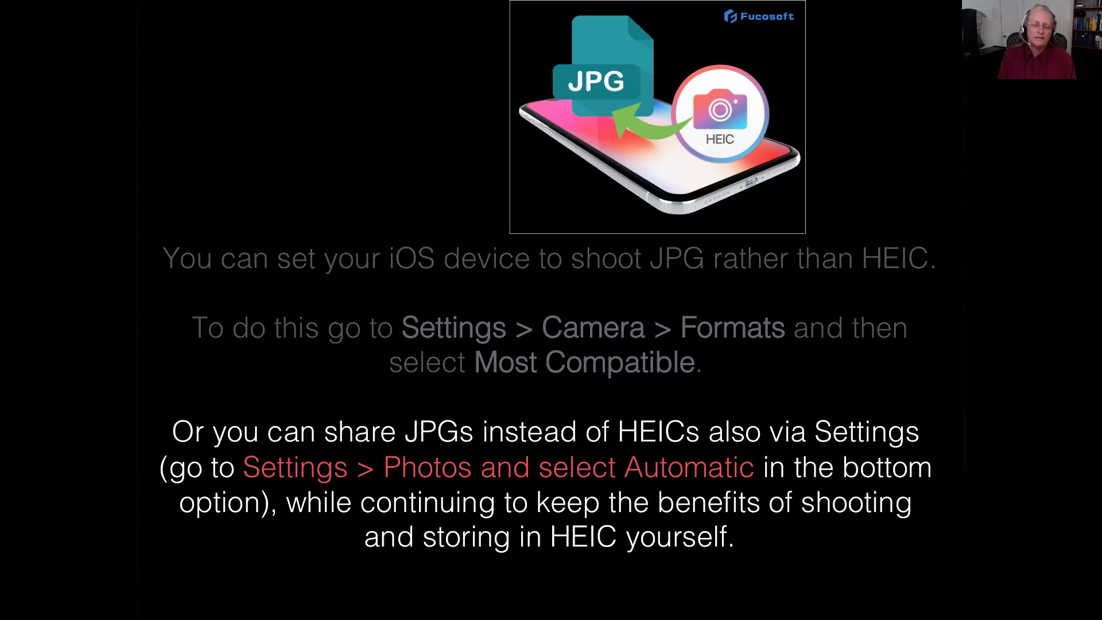
- Go to the Canon DSLR rear-screen slide with JPEG and RAW file icons
key(Right)
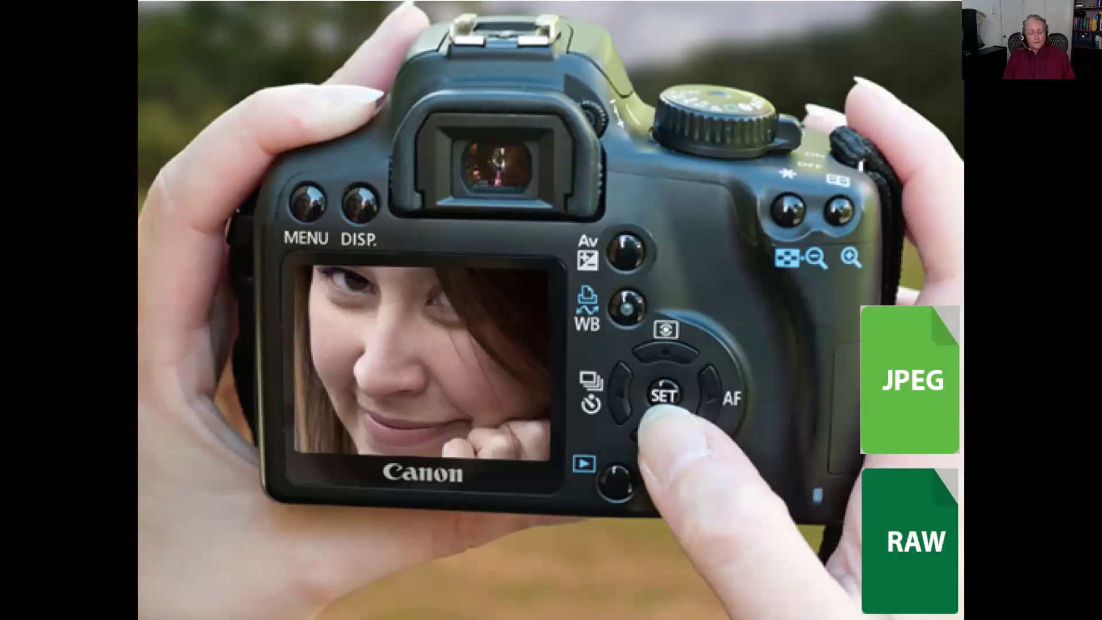
- Move past the camera Quality menu slide to the Adobe Photoshop tutorials search screenshot
key(Right)
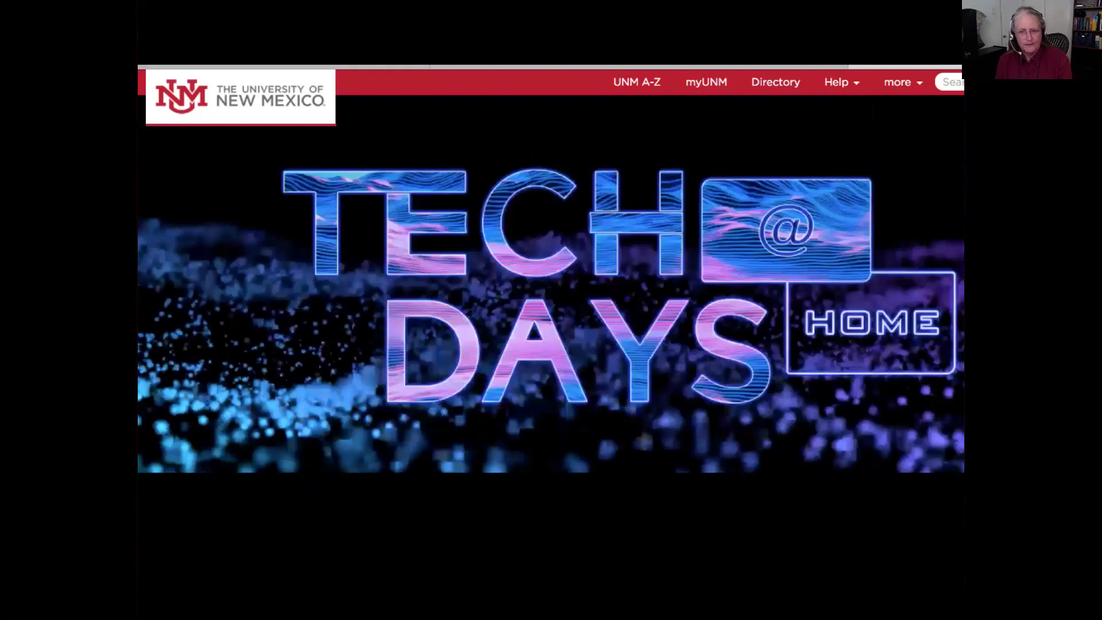
key(Right)
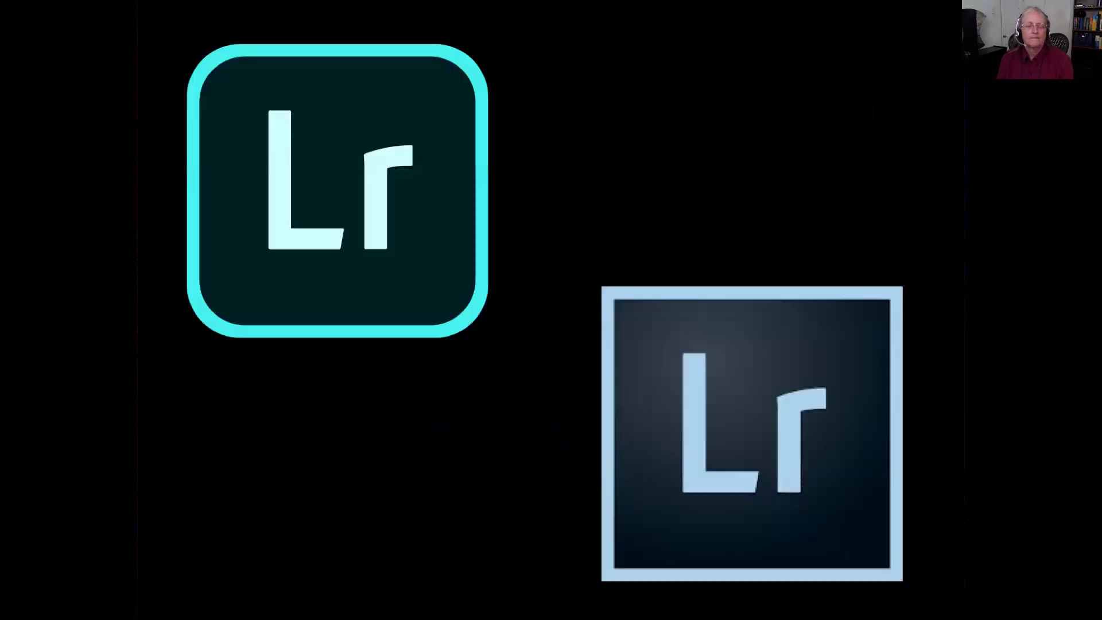